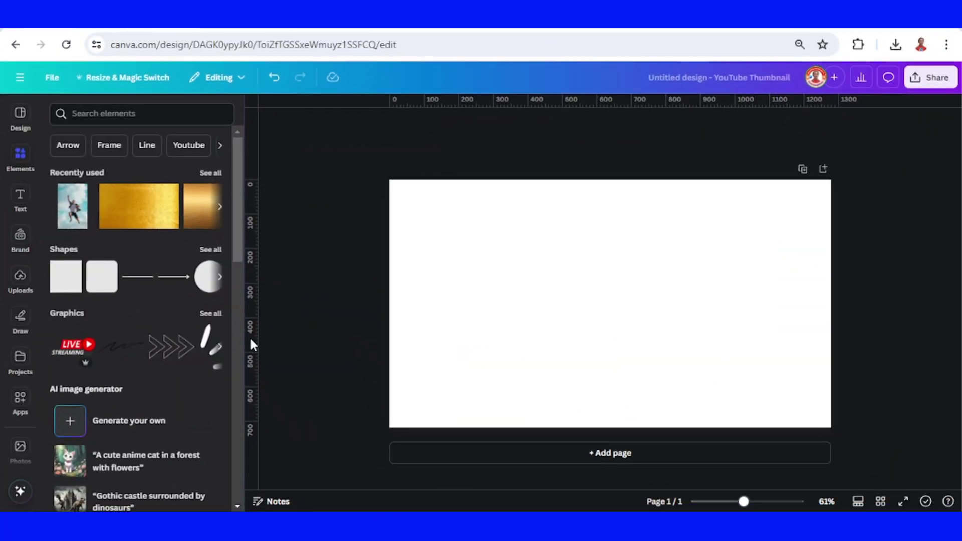
Step: Search Canva apps for 'gradient' to list Gradients, Mesh Gradient and Gradient Generator
click(20, 399)
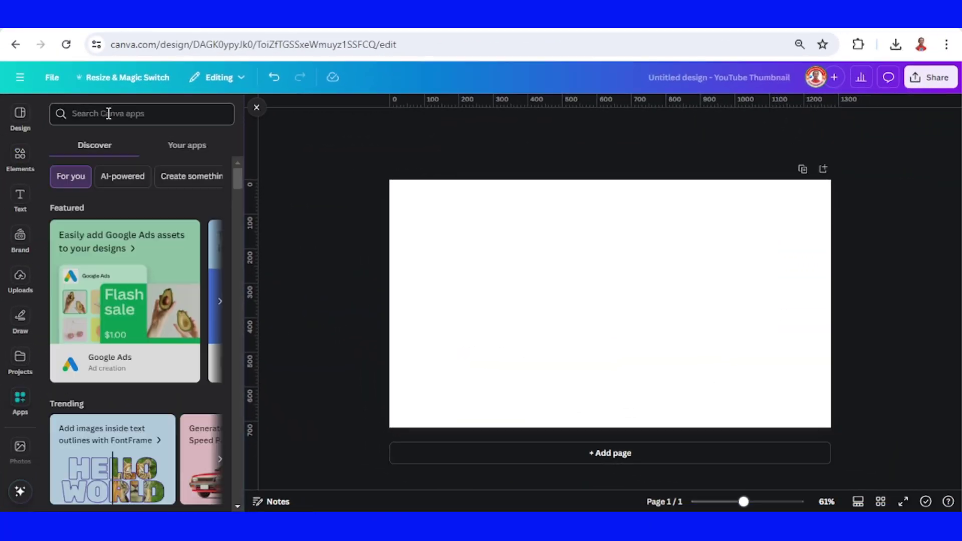
text(GRADIENT)
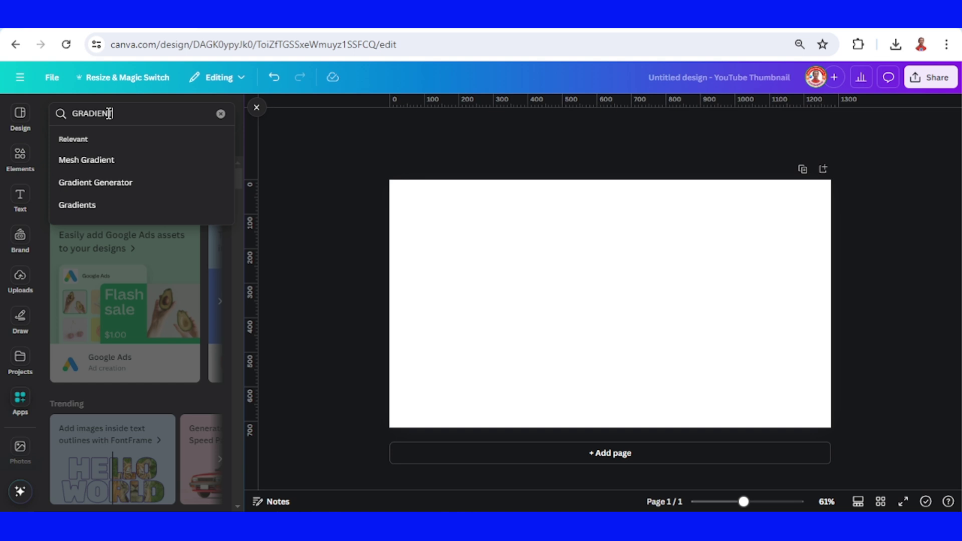
key(Return)
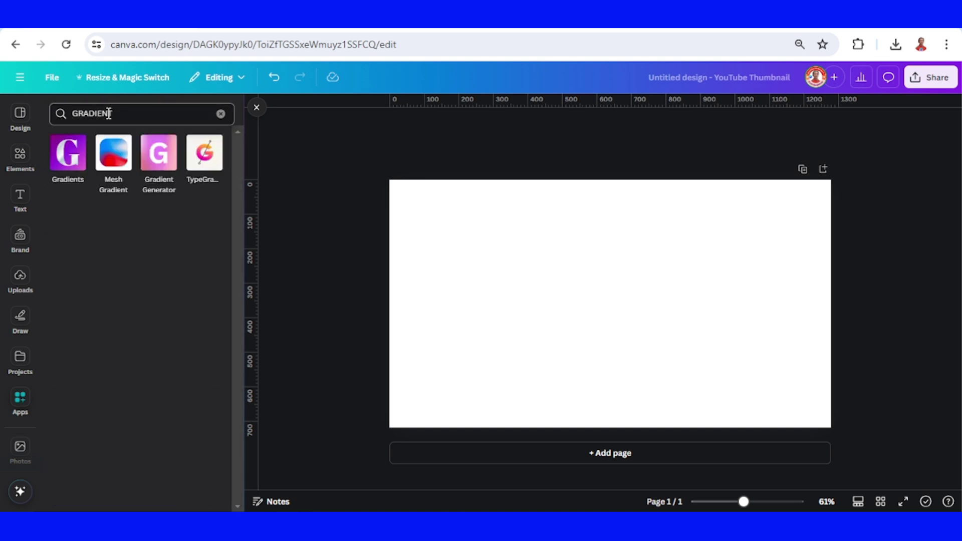
mouse_move(204, 156)
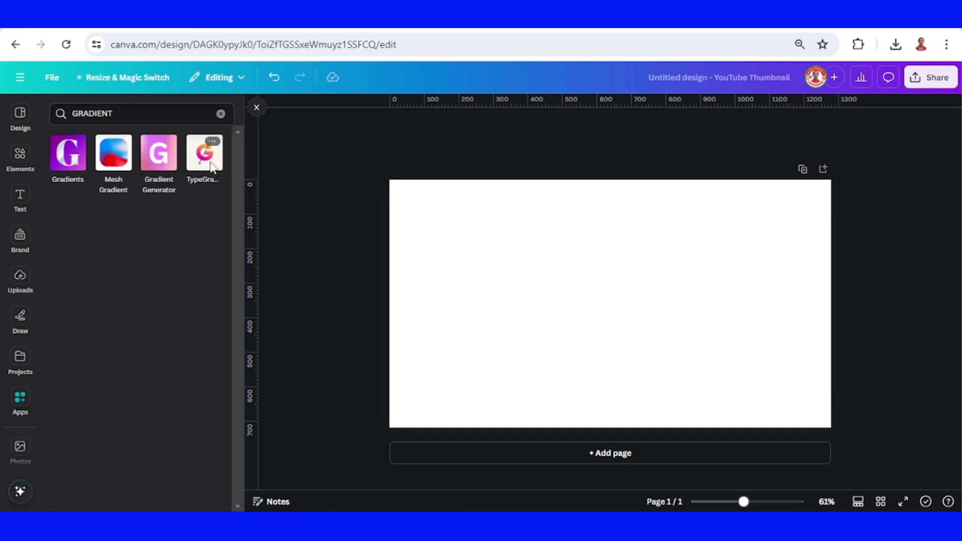
Step: Open TypeGradient and set the main text to JUMPING, keeping the Anton font
click(212, 167)
click(147, 198)
key(ctrl+a)
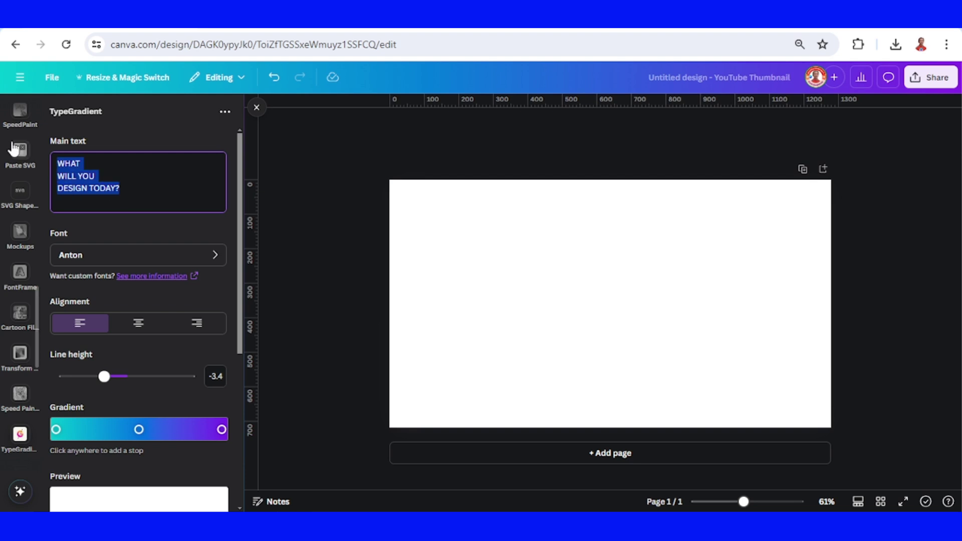
text(JUM)
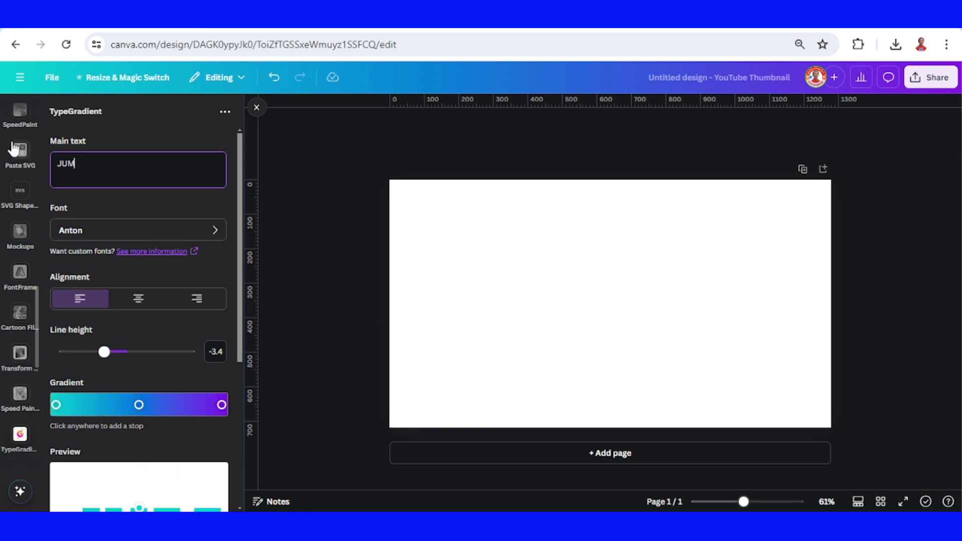
text(PING)
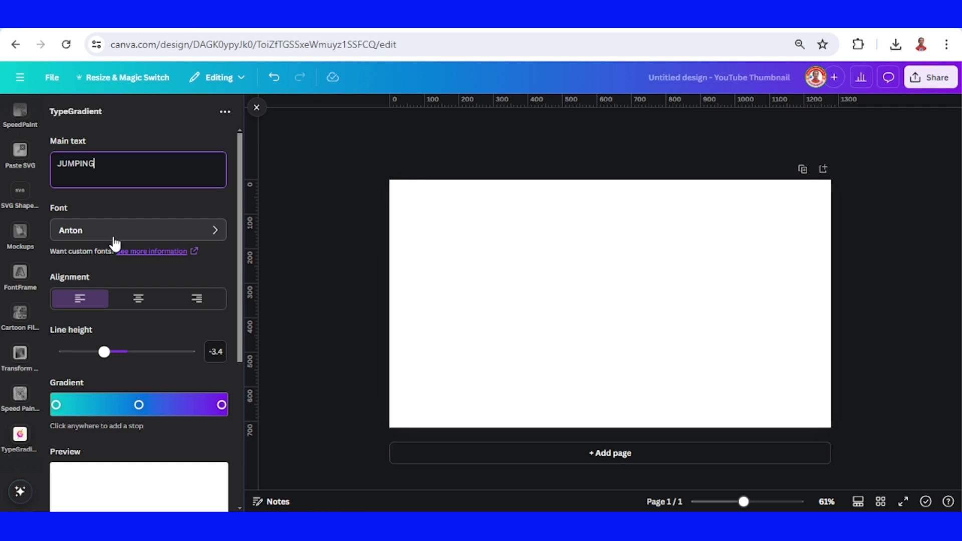
click(161, 227)
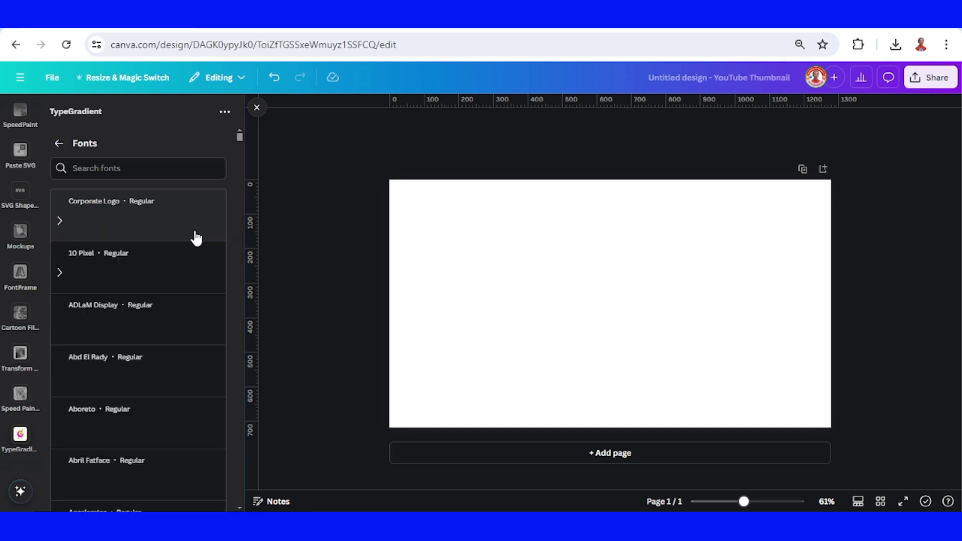
click(59, 143)
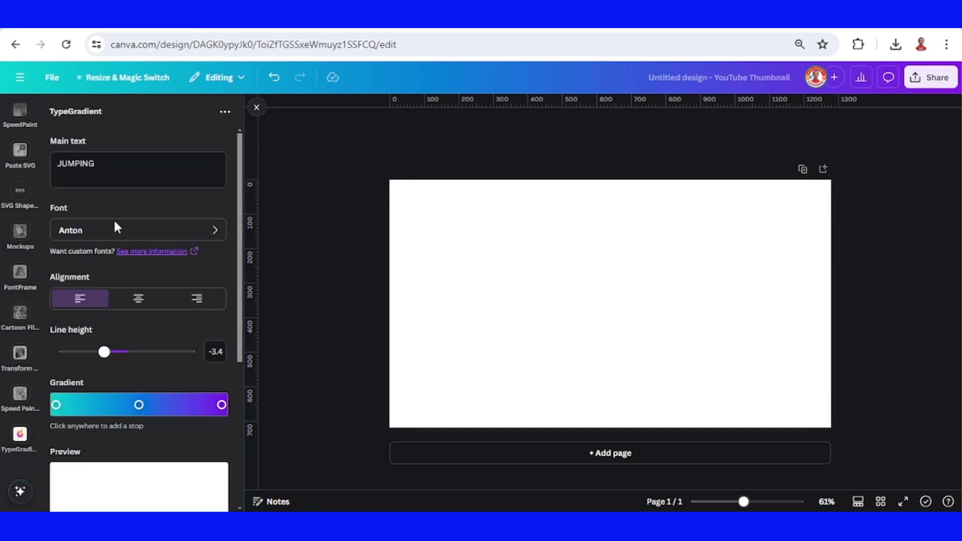
scroll(132, 294, down, 2)
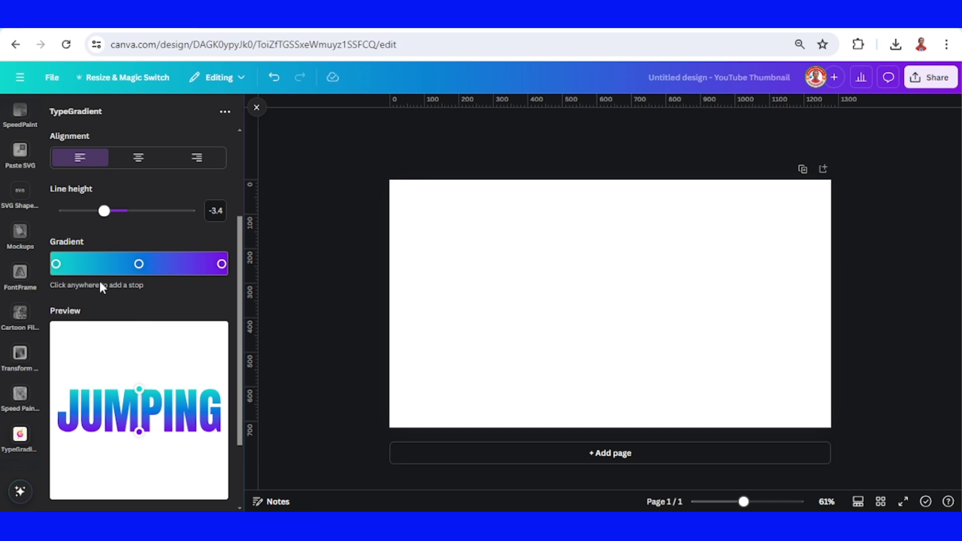
Step: Set the gradient's left stop to #cc003d and its middle stop to #e3339d
click(56, 263)
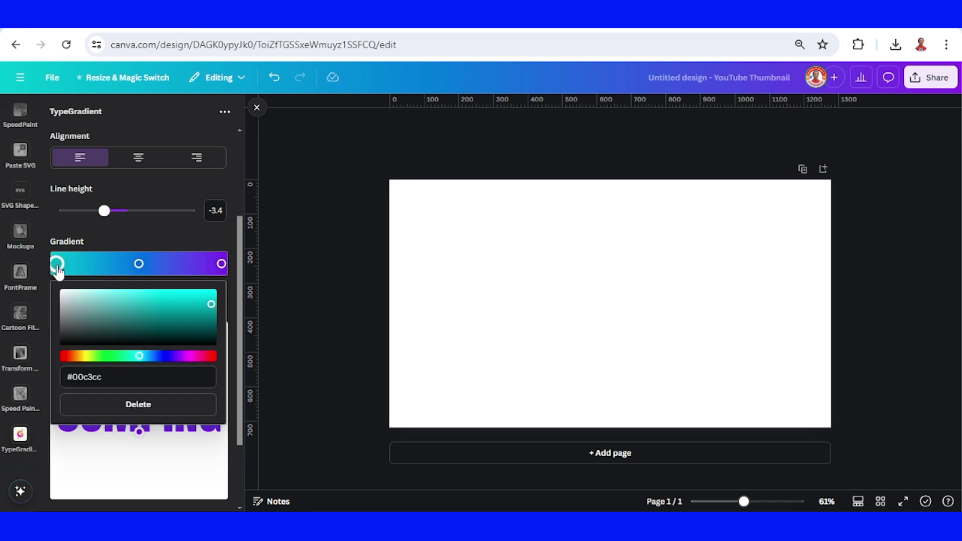
click(203, 356)
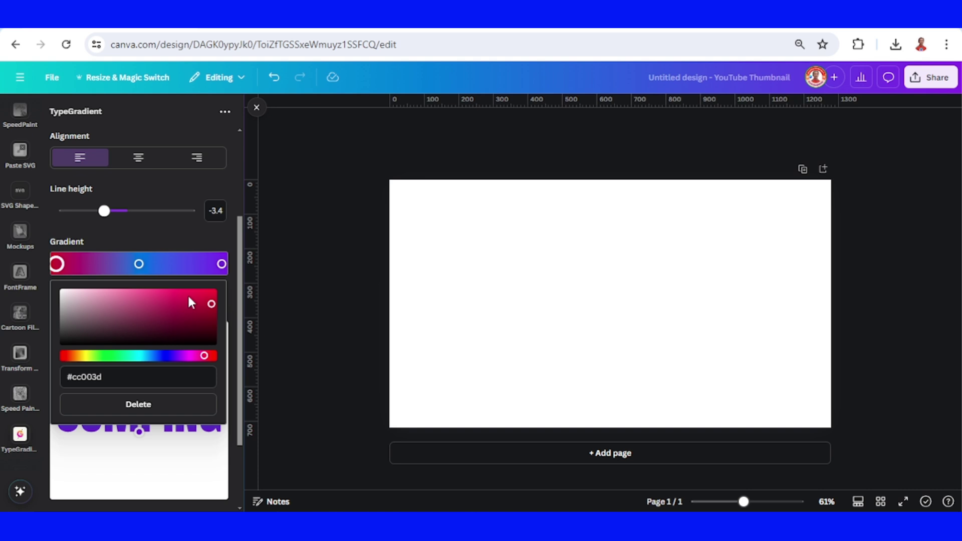
click(139, 264)
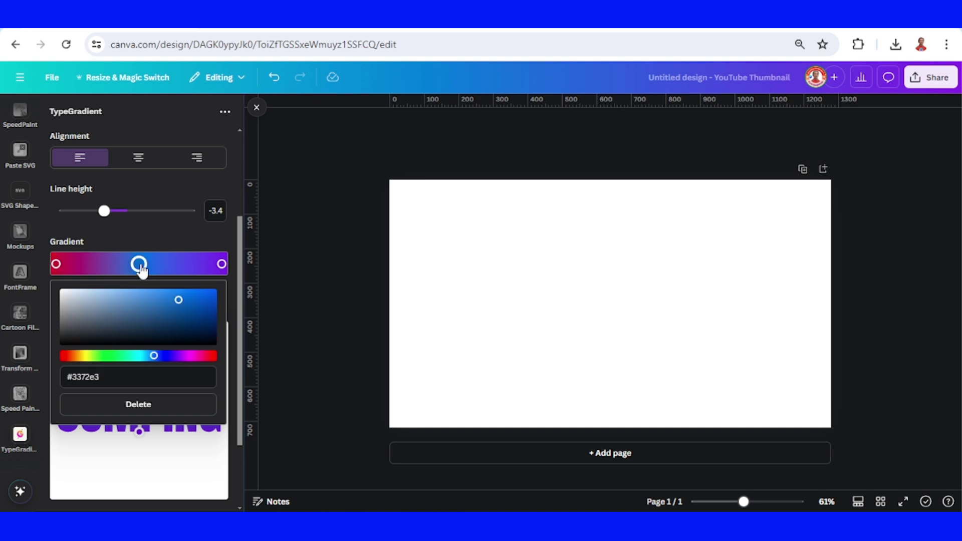
click(196, 356)
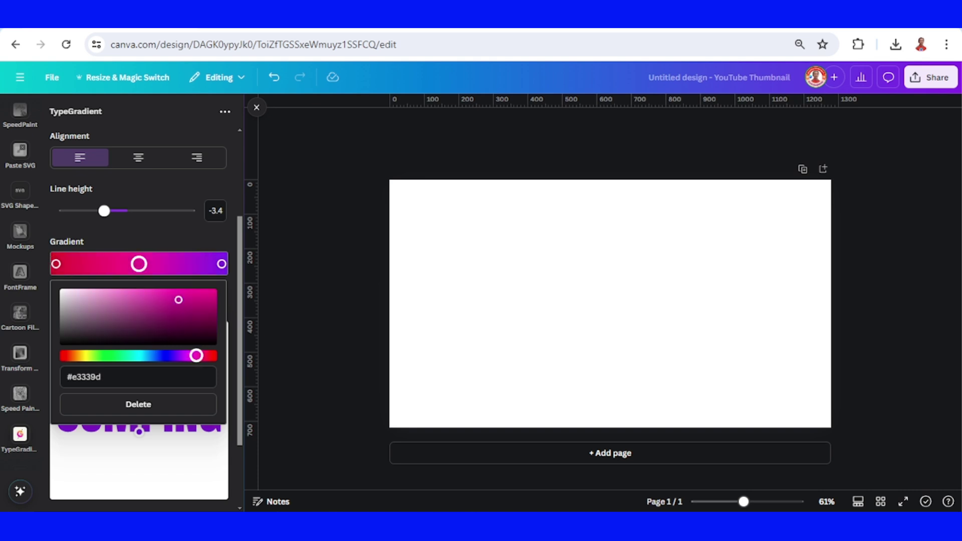
click(188, 462)
scroll(201, 455, down, 2)
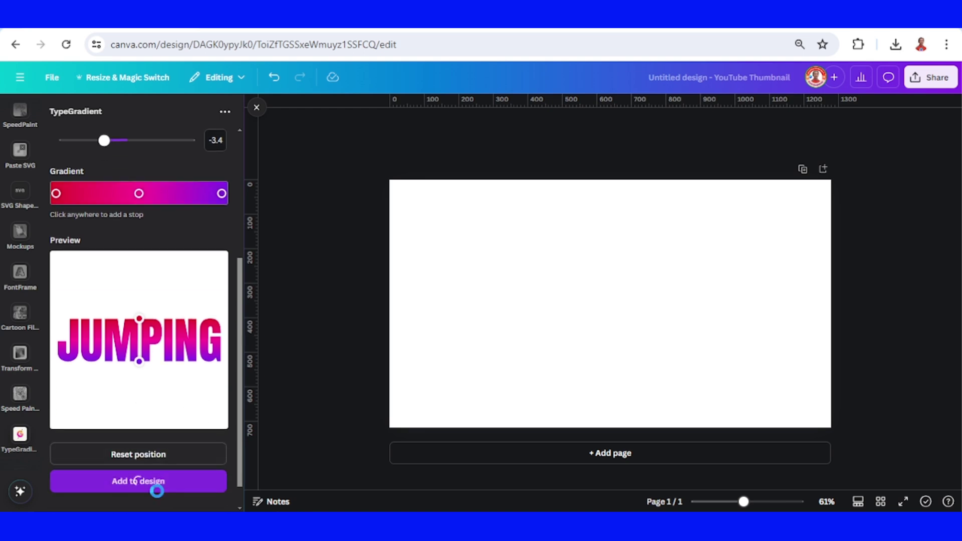
Step: Add the gradient JUMPING text large and centred, download it as PNG, and undo an extra resize
click(159, 487)
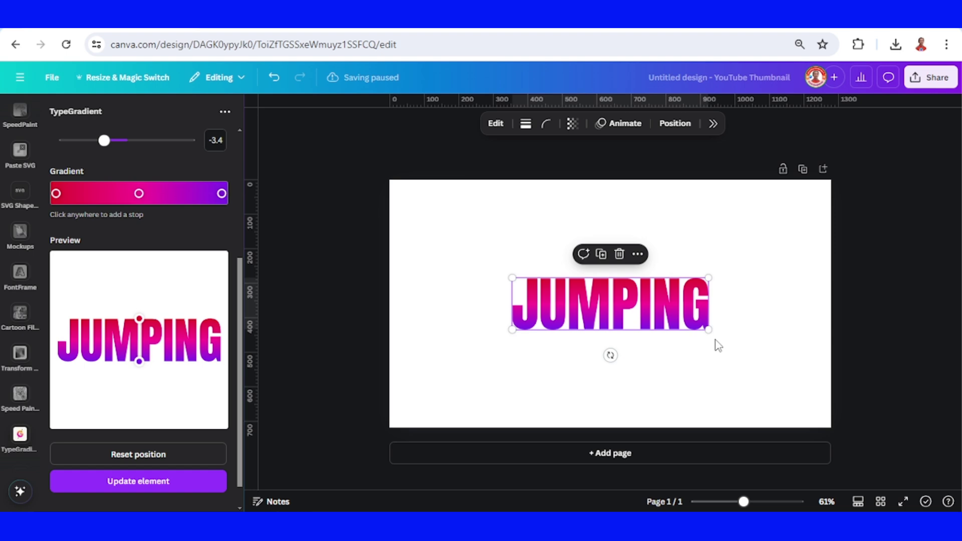
mouse_move(706, 330)
mouse_down()
mouse_move(724, 349)
mouse_move(698, 322)
mouse_up()
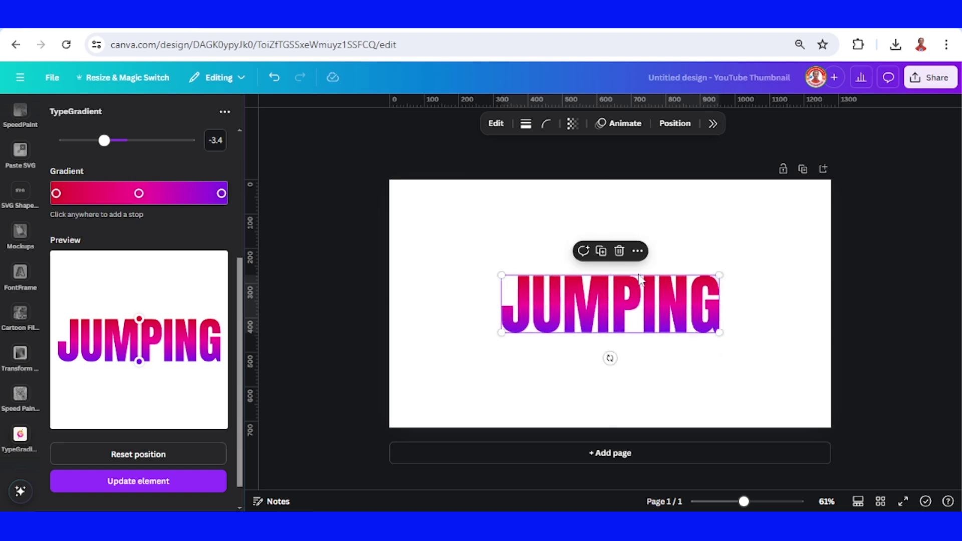
click(929, 81)
click(816, 362)
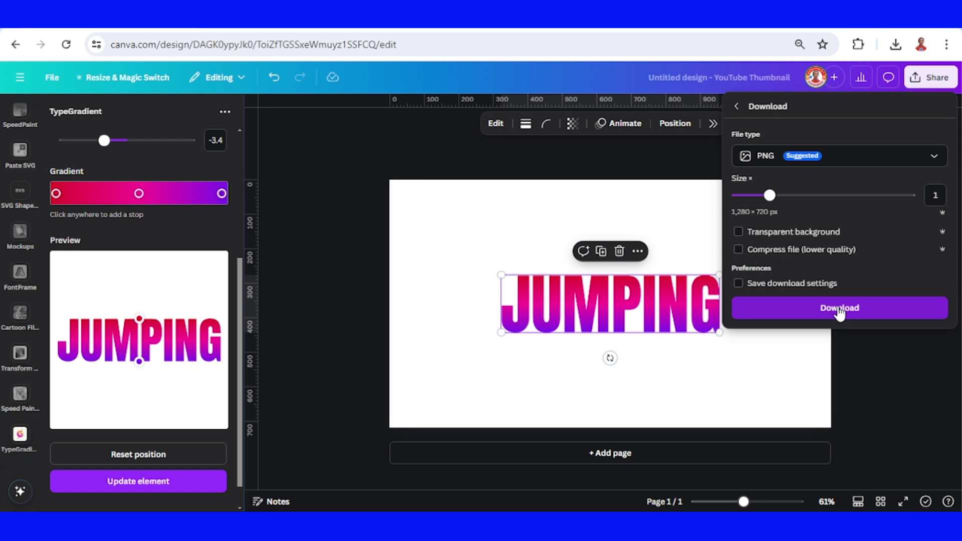
click(840, 310)
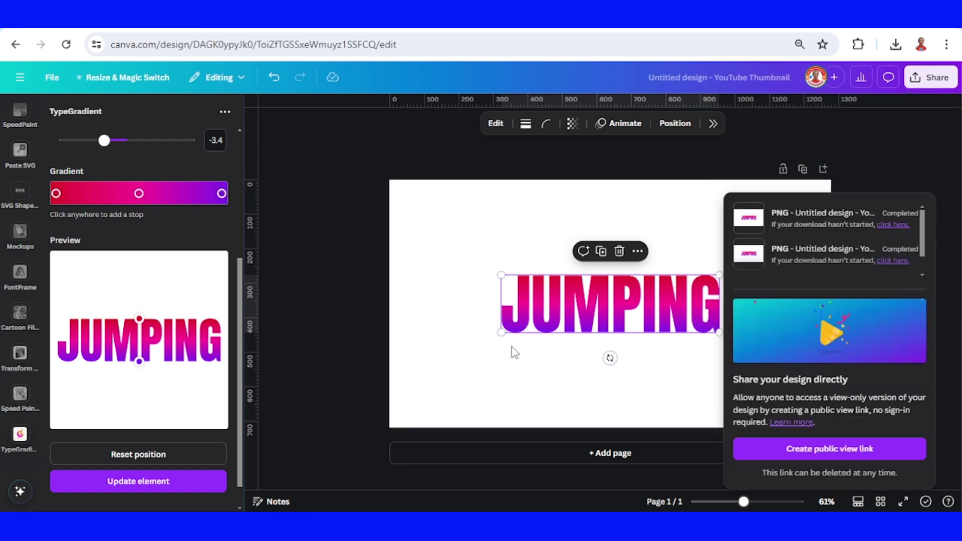
drag(502, 332, 424, 369)
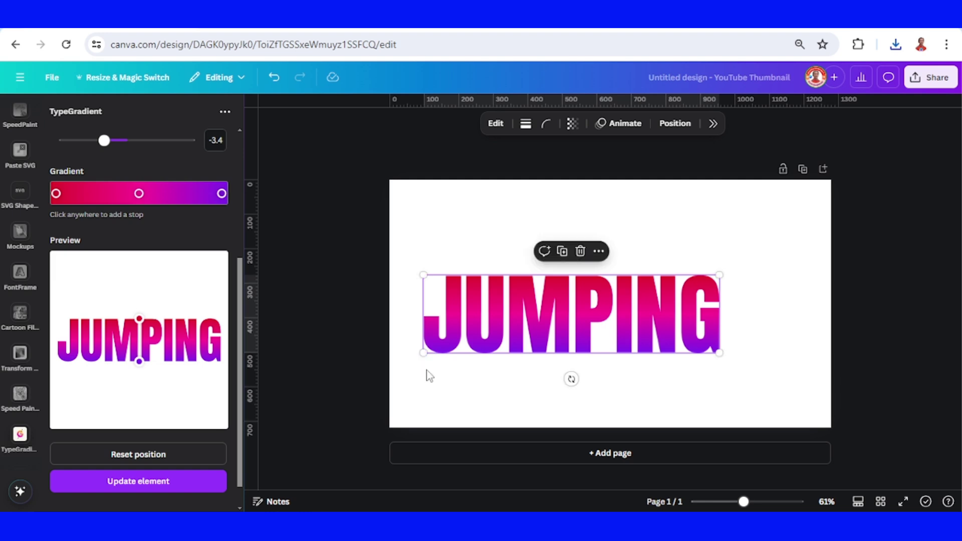
key(ctrl+z)
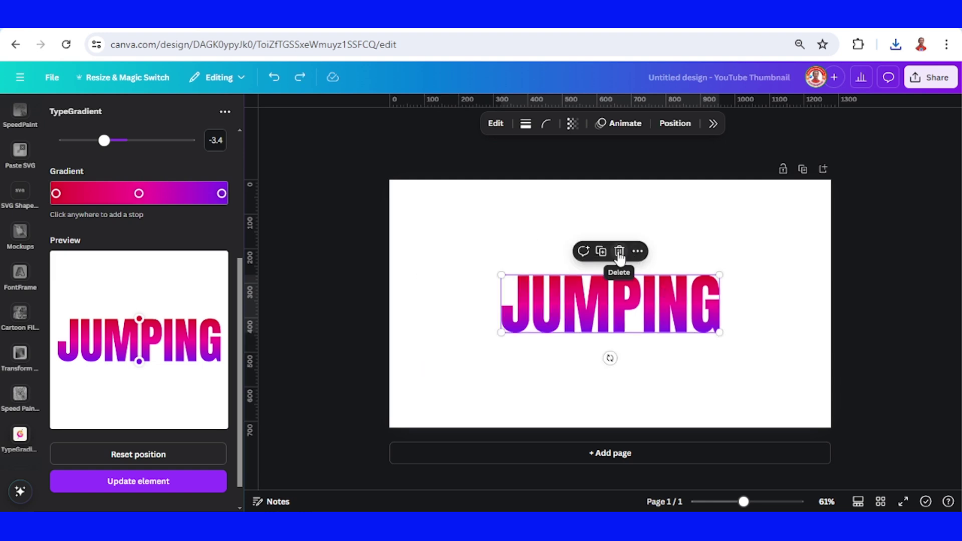
Step: Delete the JUMPING text and search the apps for 'trans'
click(620, 252)
scroll(8, 214, up, 5)
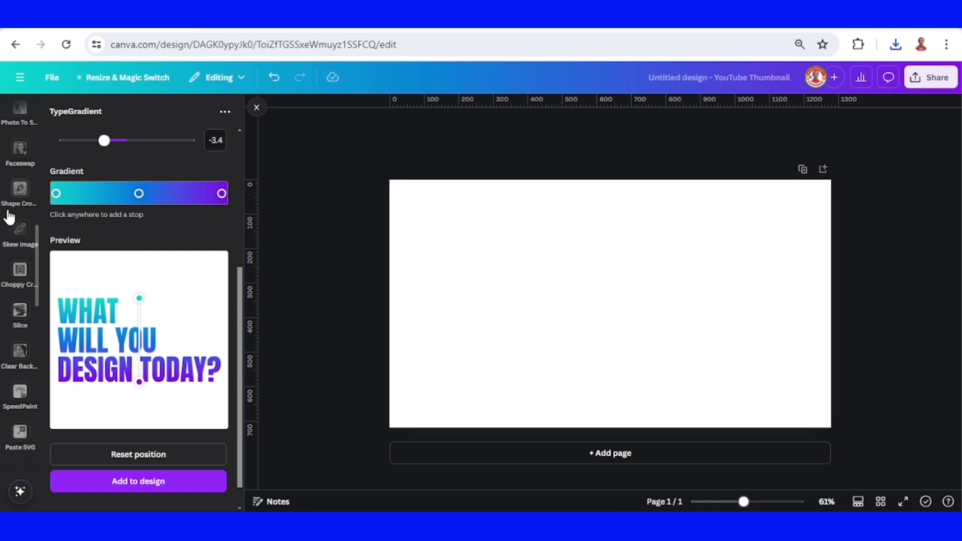
scroll(18, 236, up, 3)
scroll(19, 241, up, 2)
scroll(18, 249, up, 2)
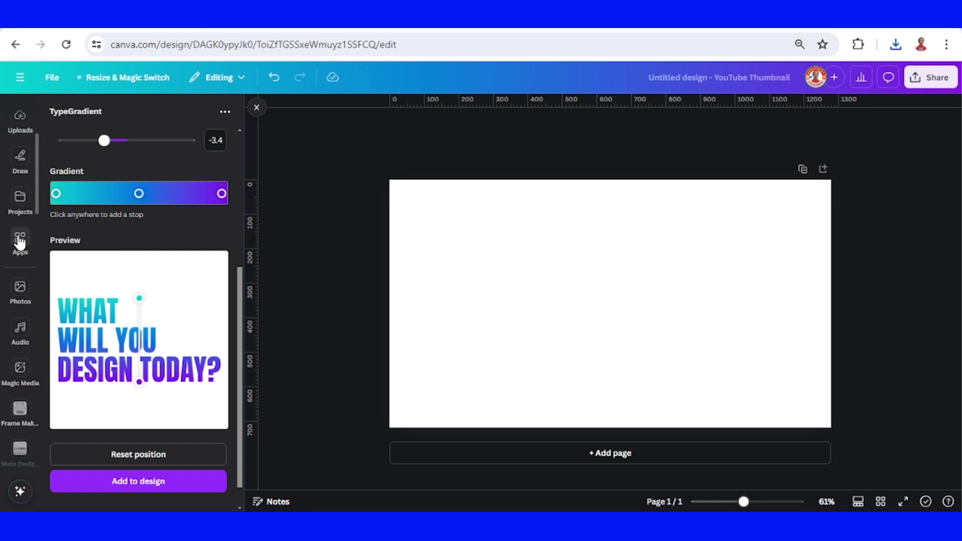
click(18, 244)
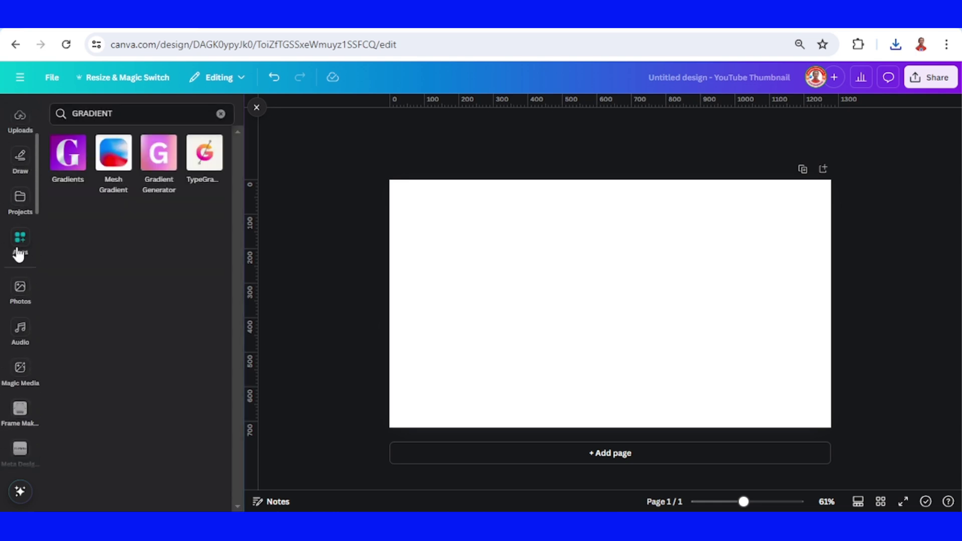
click(151, 114)
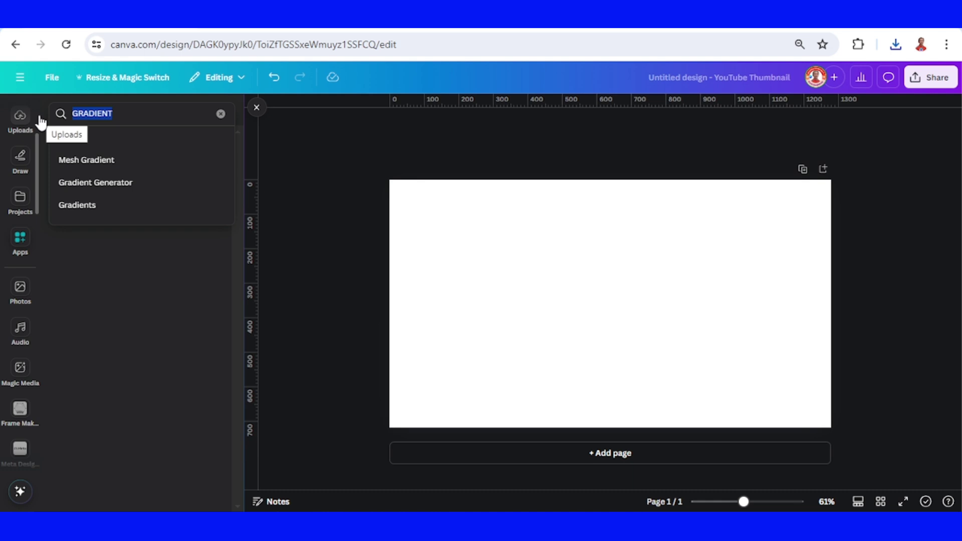
text(TRANS)
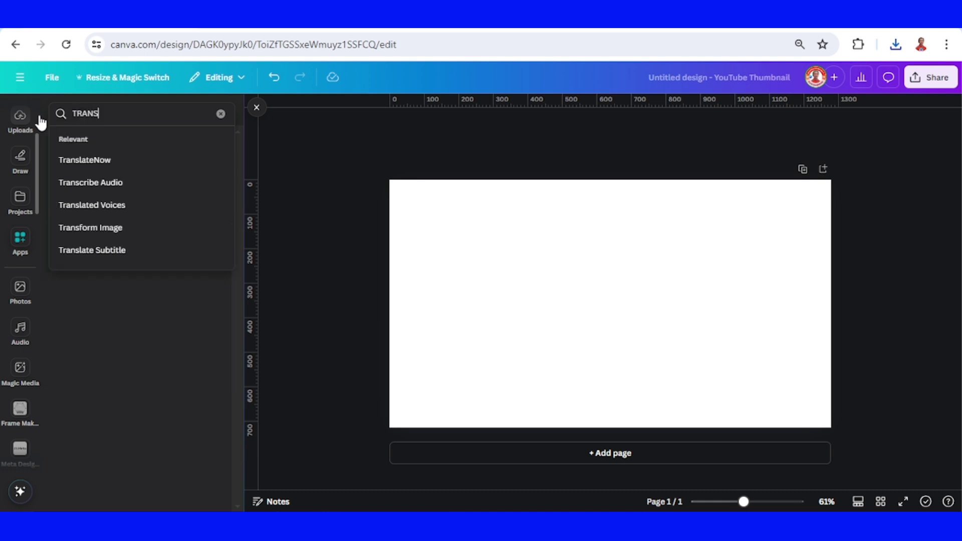
Step: Pick Transform Image from the 'trans' suggestions and open the app
click(89, 230)
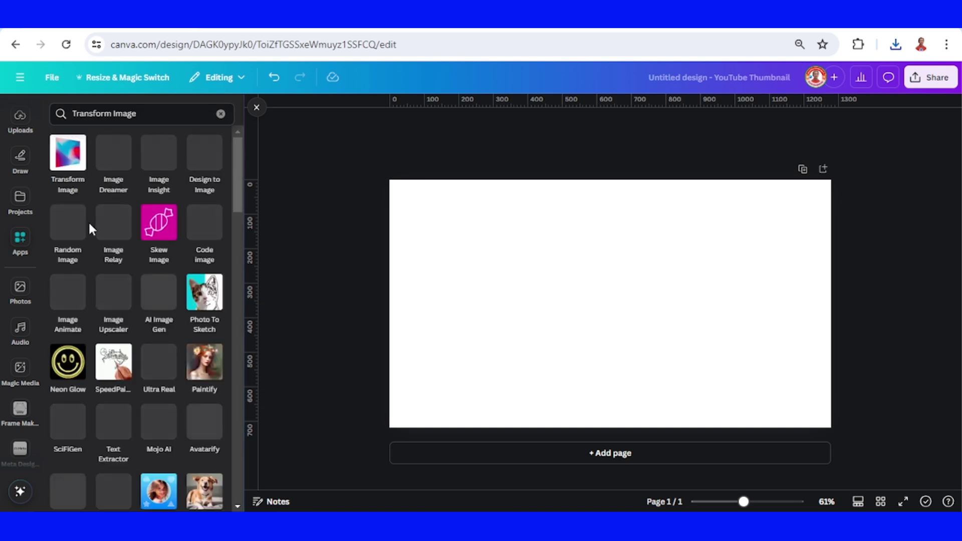
click(69, 156)
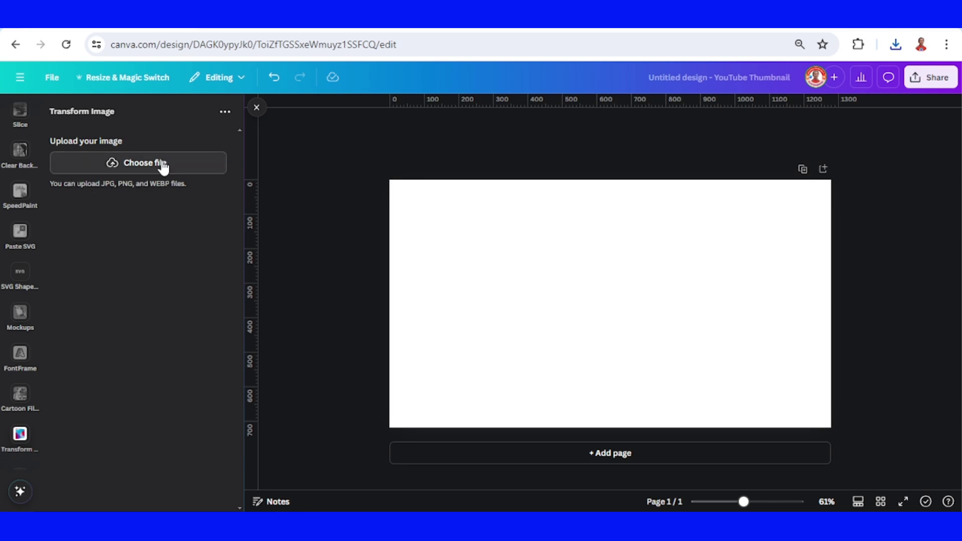
Step: Upload the JUMPING PNG from Downloads into Transform Image
click(162, 163)
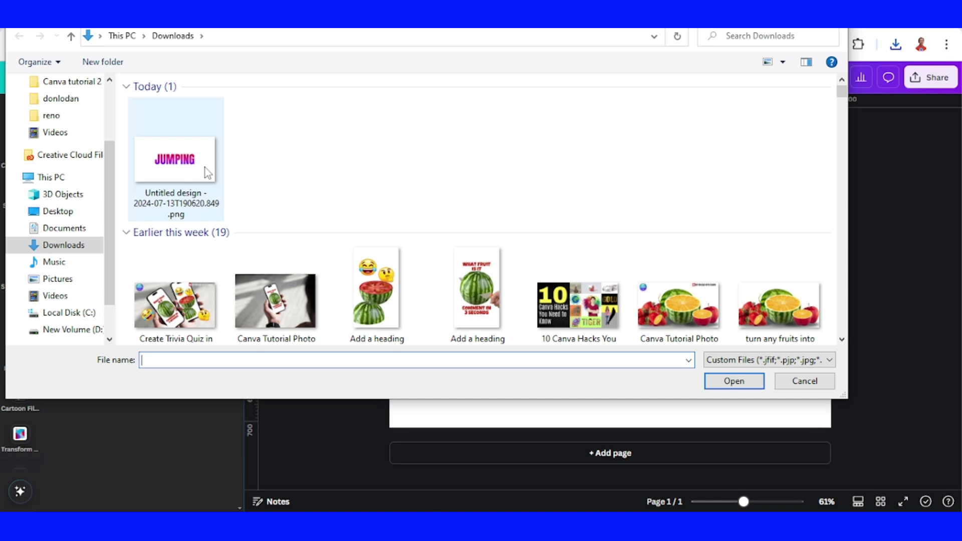
click(195, 162)
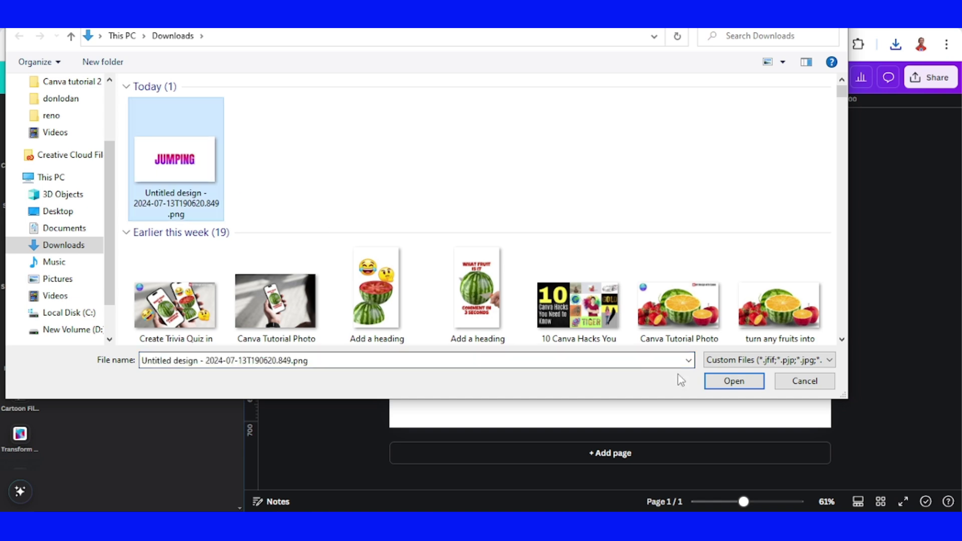
click(735, 383)
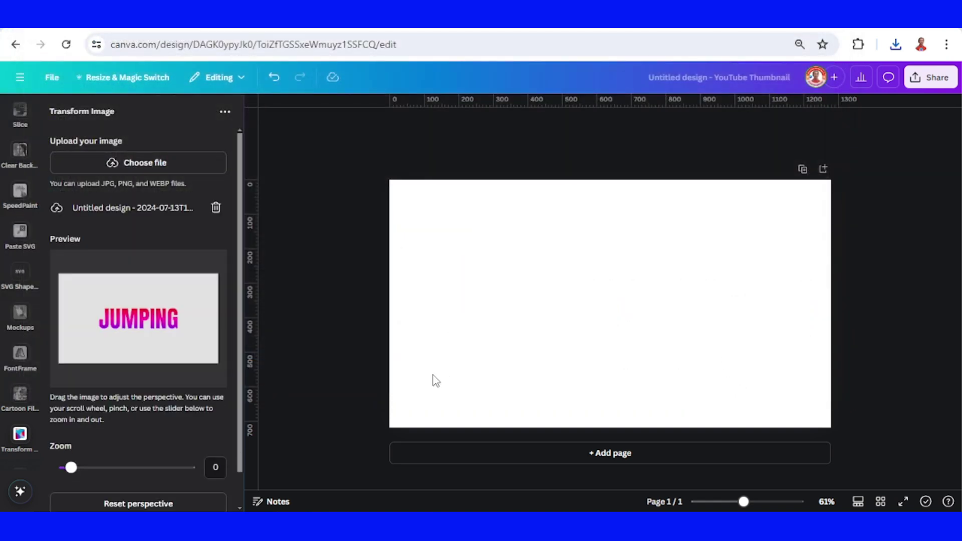
Step: Tilt the JUMPING image into 3D perspective and raise the Zoom to 0.69
mouse_move(139, 319)
drag(70, 468, 74, 467)
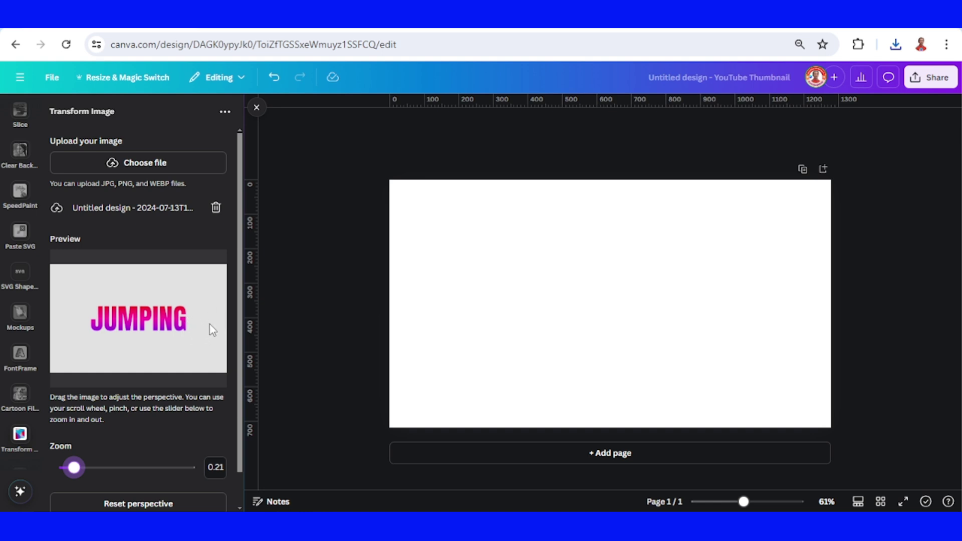
drag(211, 328, 214, 327)
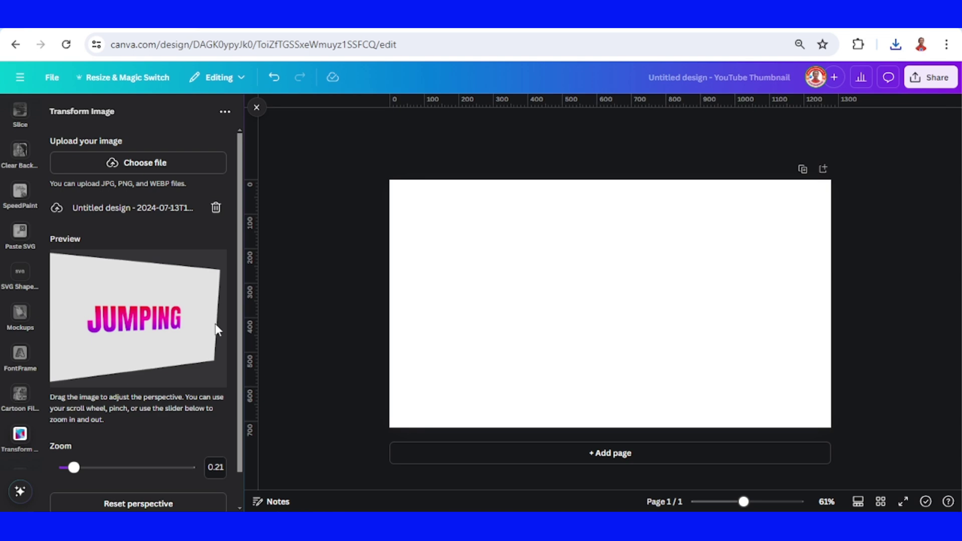
drag(213, 327, 226, 327)
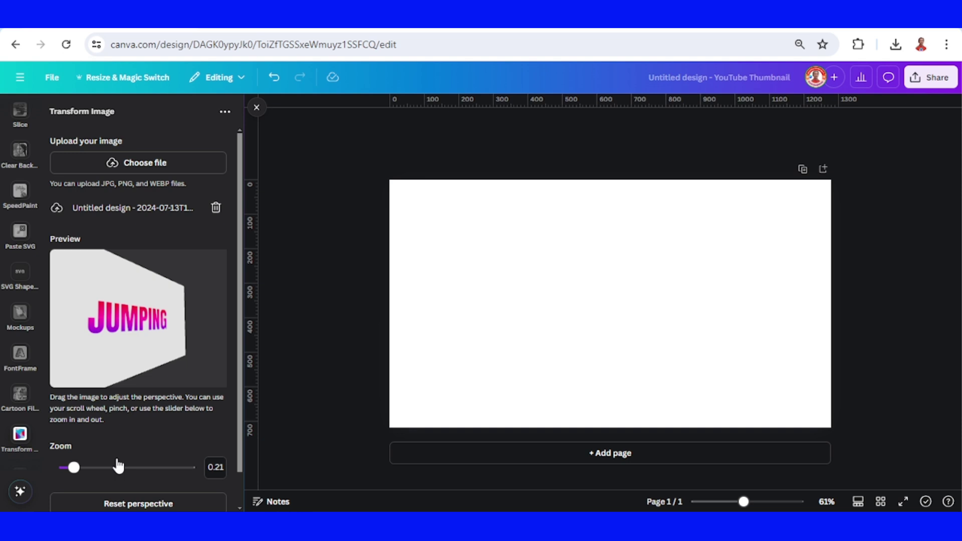
drag(74, 469, 80, 469)
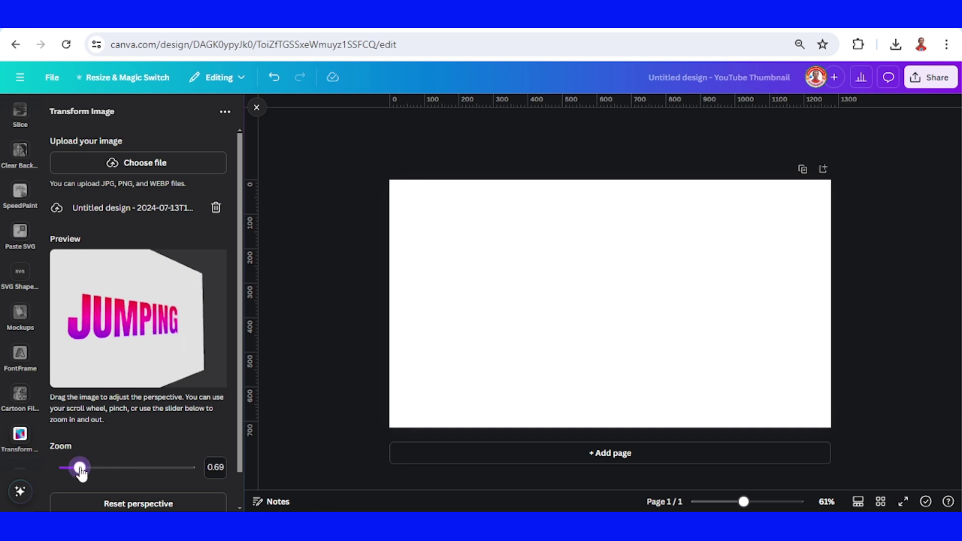
scroll(143, 443, down, 1)
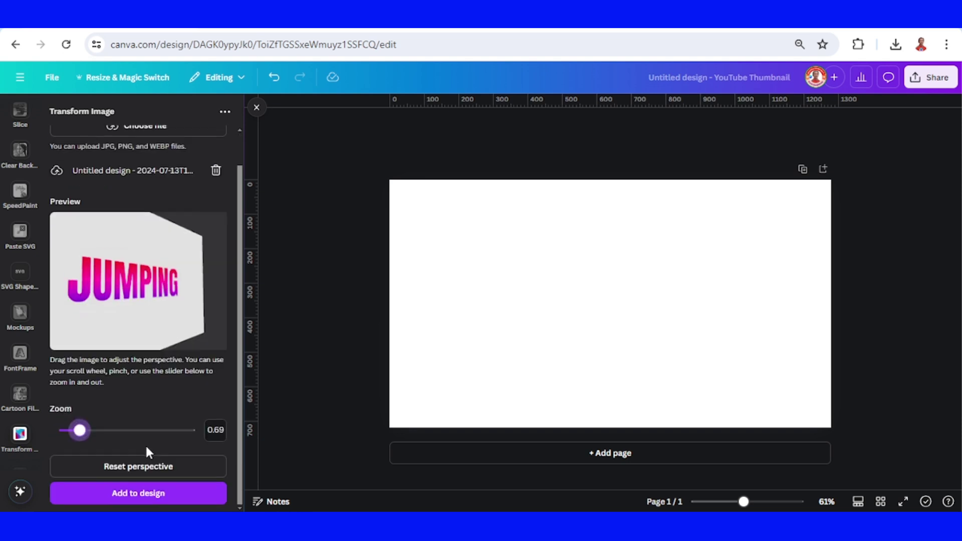
Step: Add the warped JUMPING image, remove its background, and enlarge it across the lower page
click(150, 494)
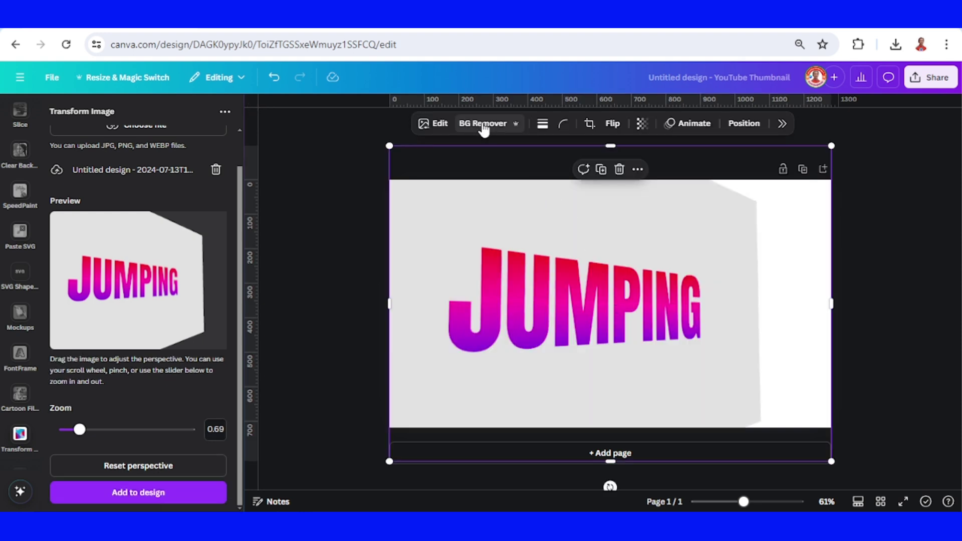
click(483, 123)
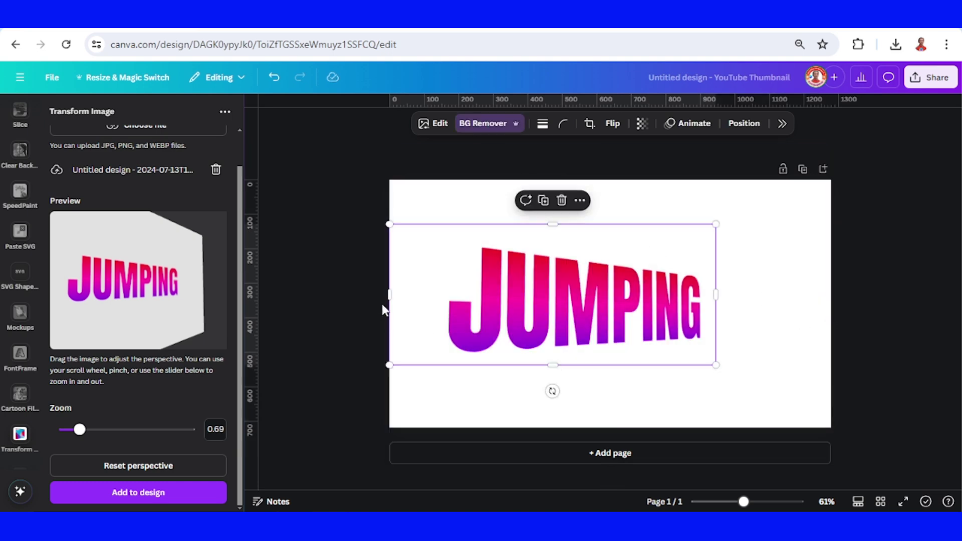
drag(386, 305, 409, 332)
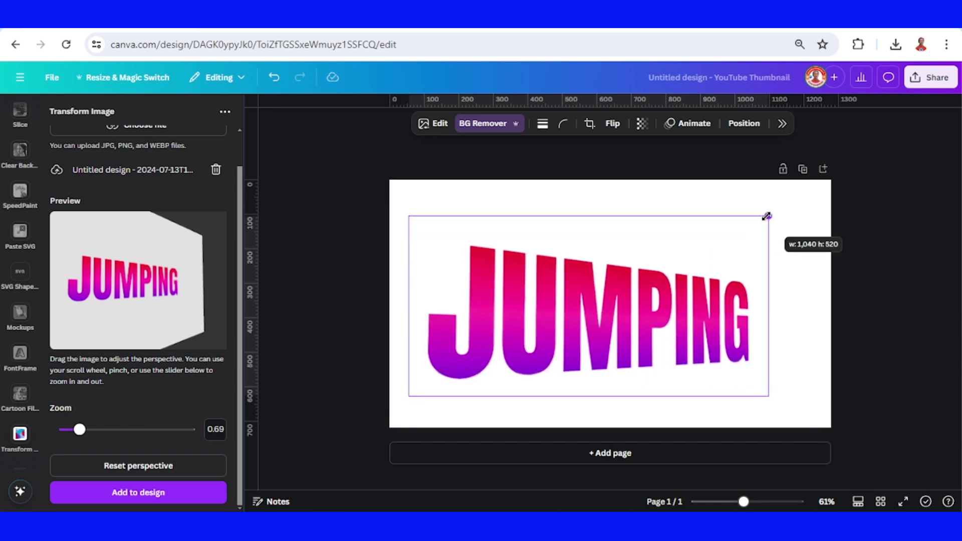
drag(693, 251, 783, 206)
drag(709, 301, 708, 343)
scroll(4, 170, up, 5)
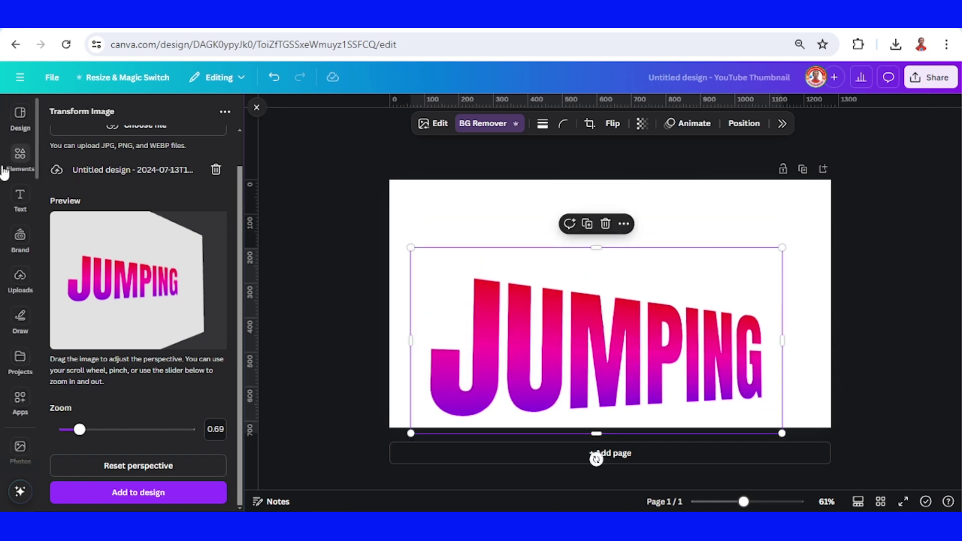
Step: Add the recent jumping man photo, remove its sky, and enlarge it over the letters
click(19, 157)
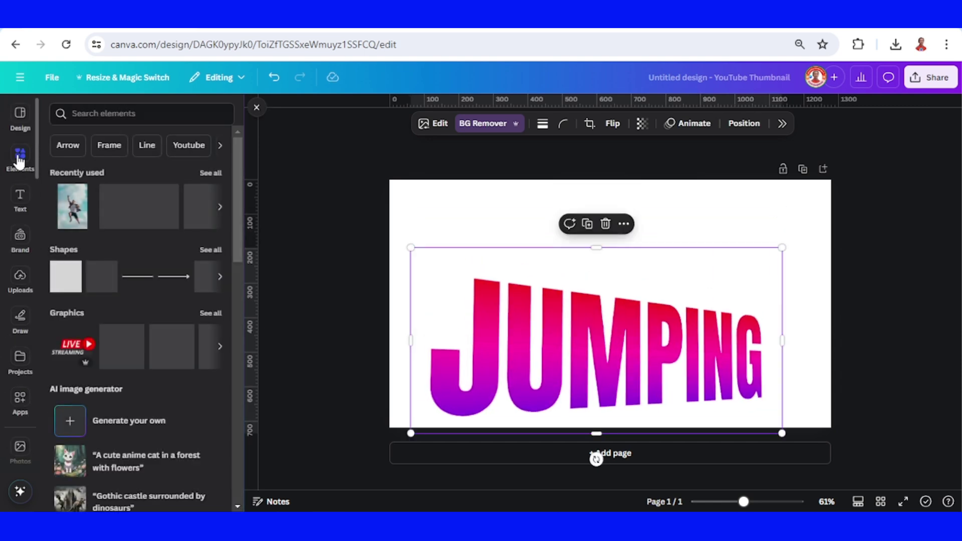
click(72, 207)
click(471, 125)
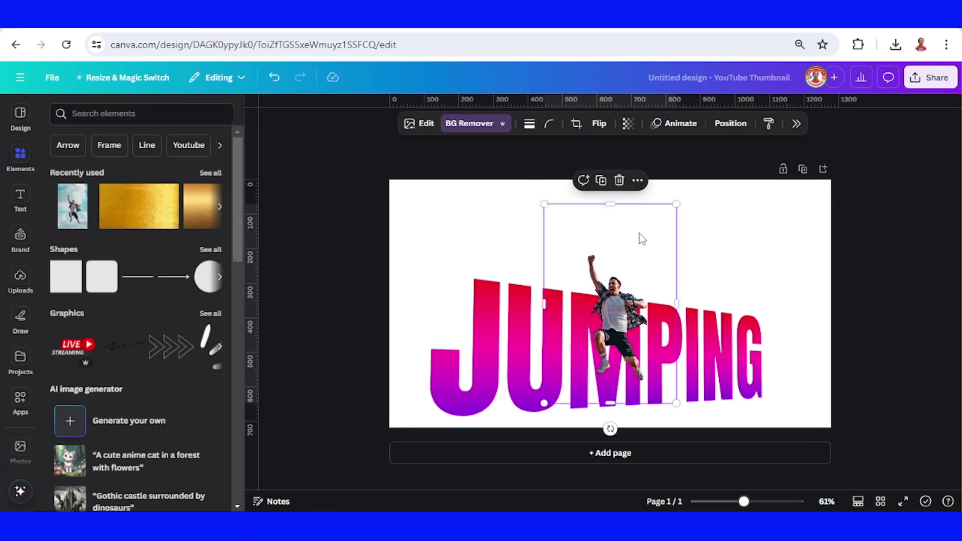
drag(633, 304, 632, 271)
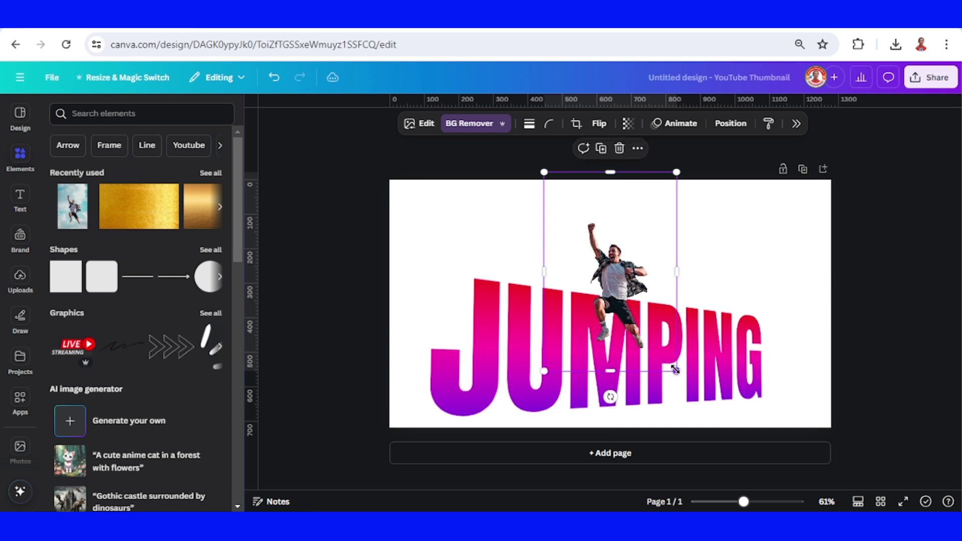
drag(677, 372, 727, 419)
drag(643, 341, 643, 286)
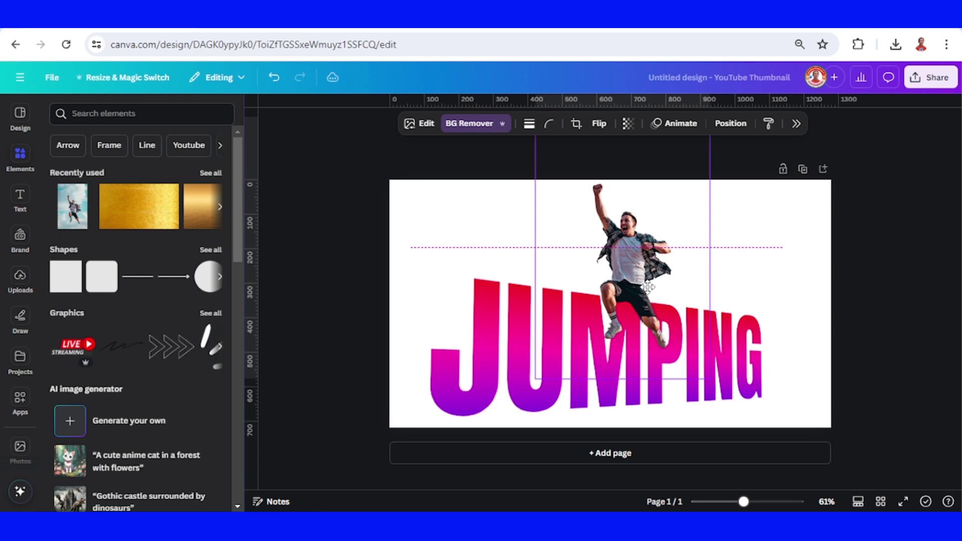
drag(643, 286, 684, 294)
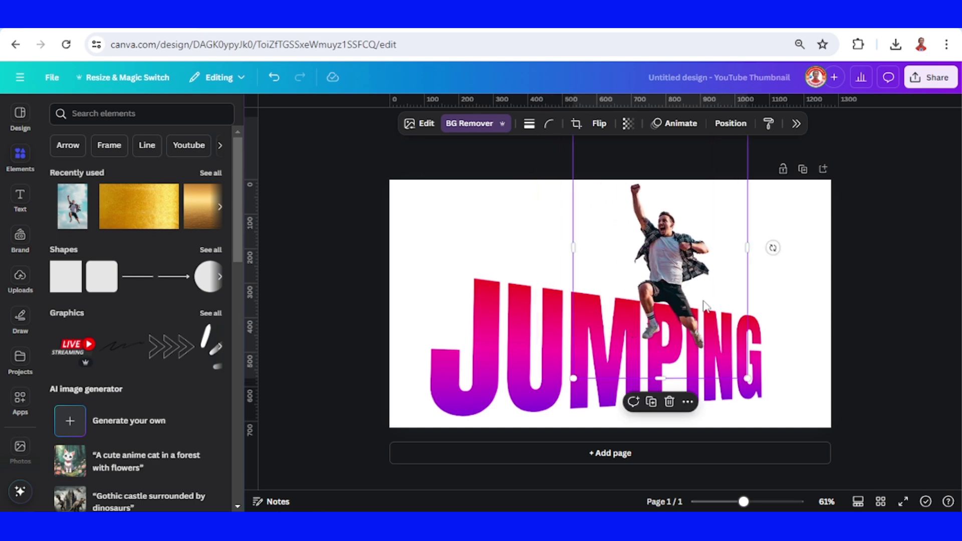
Step: Send the jumping man photo to back and crop its right edge inward
right_click(676, 272)
mouse_move(710, 272)
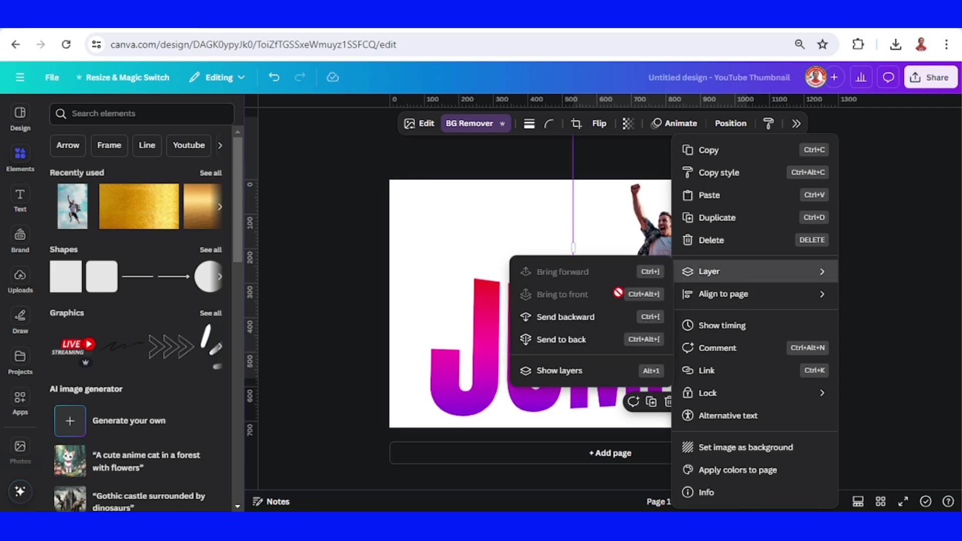
click(596, 344)
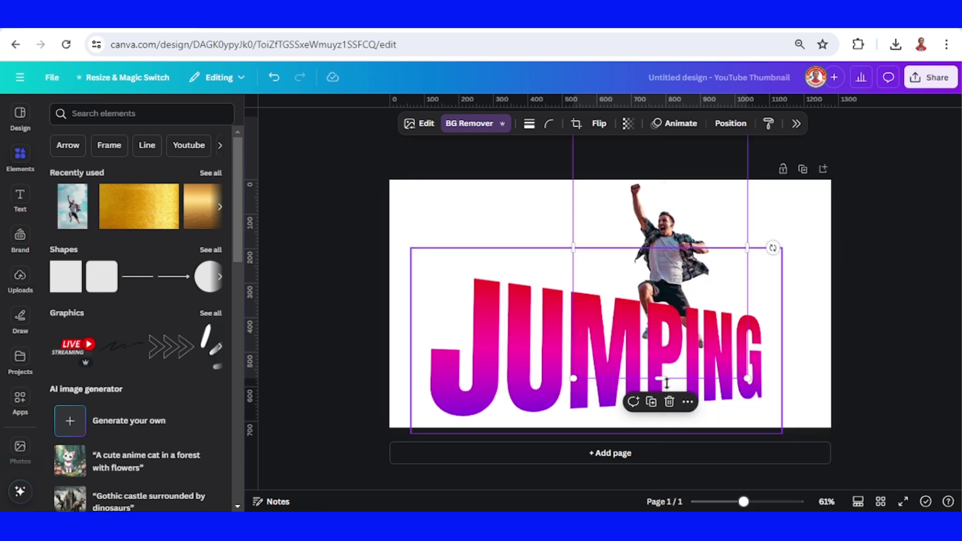
drag(684, 275, 687, 276)
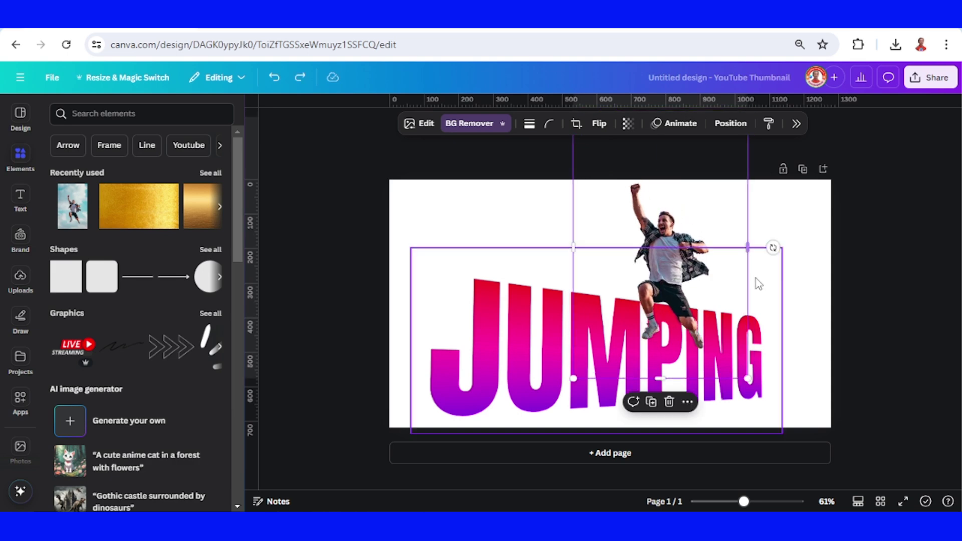
drag(747, 248, 666, 242)
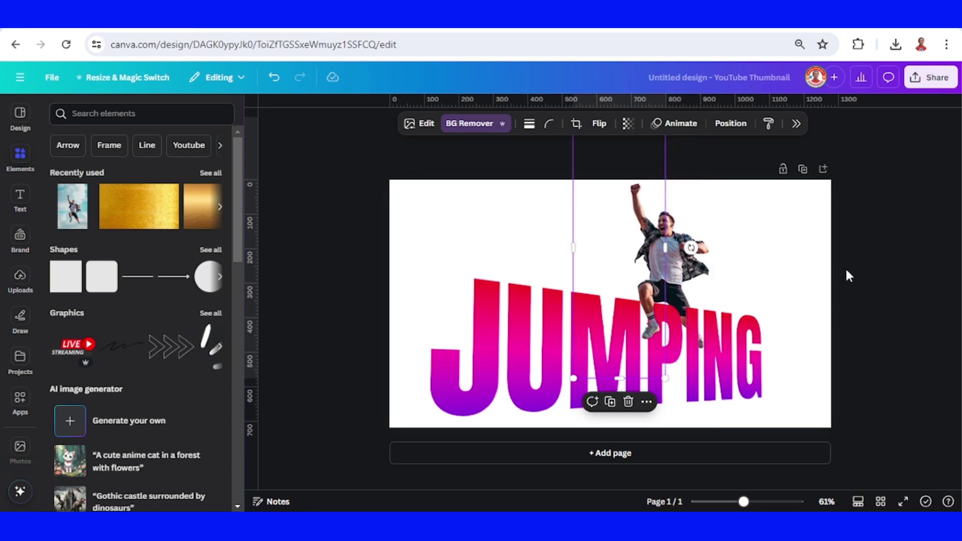